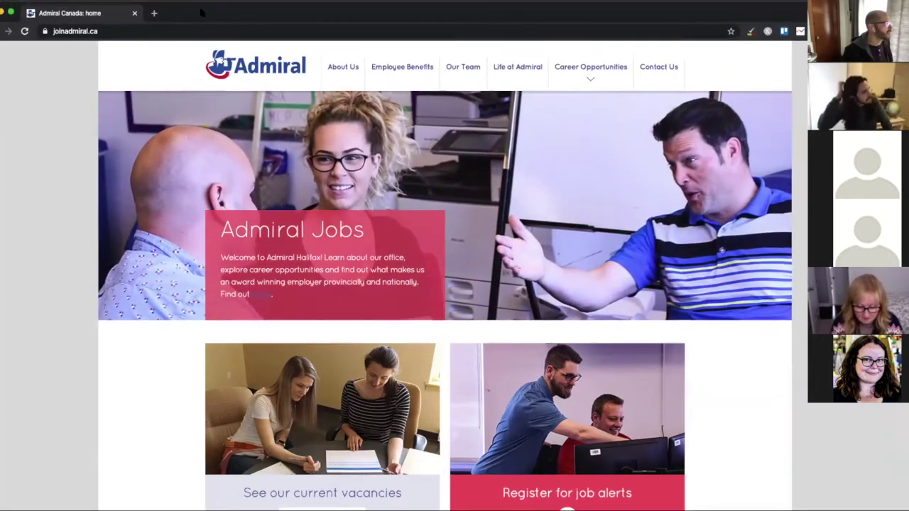
click(122, 30)
key(super+c)
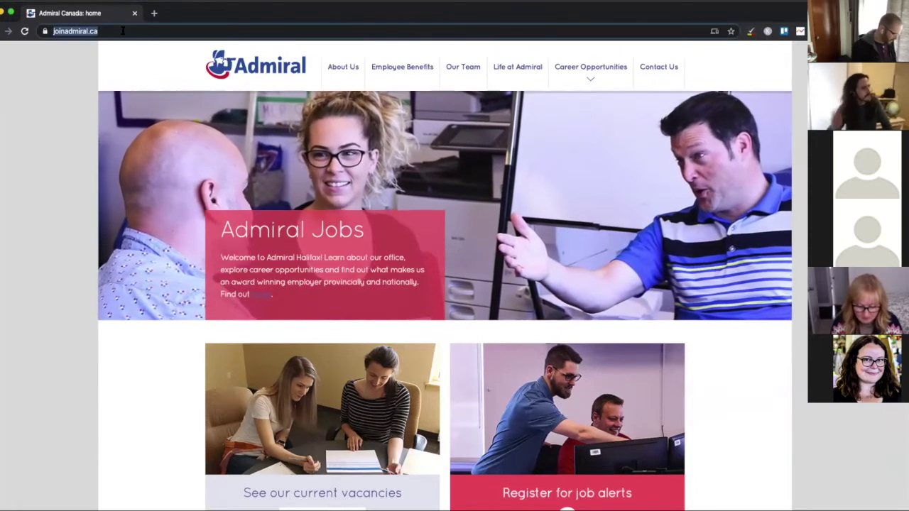
key(ctrl+t)
text(site:www.deancasavechia.com/Portfolio/Lifestyle/)
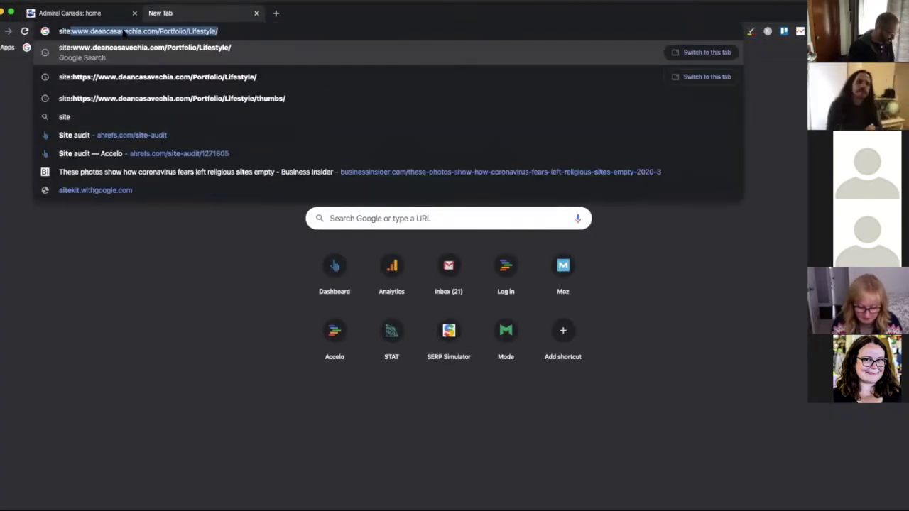
key(super+v)
key(Return)
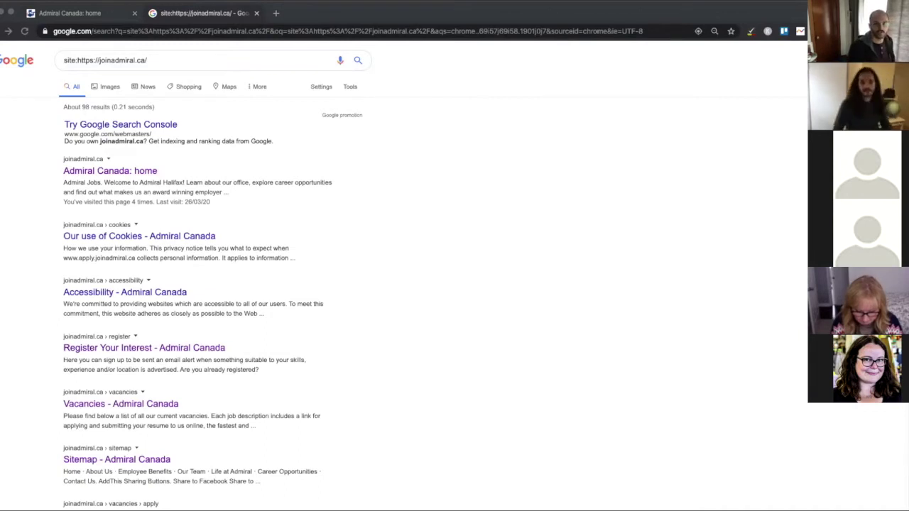
Step: Search Google for "Halifax Careers" in a new tab
click(275, 13)
text(Halifax Careers)
key(Return)
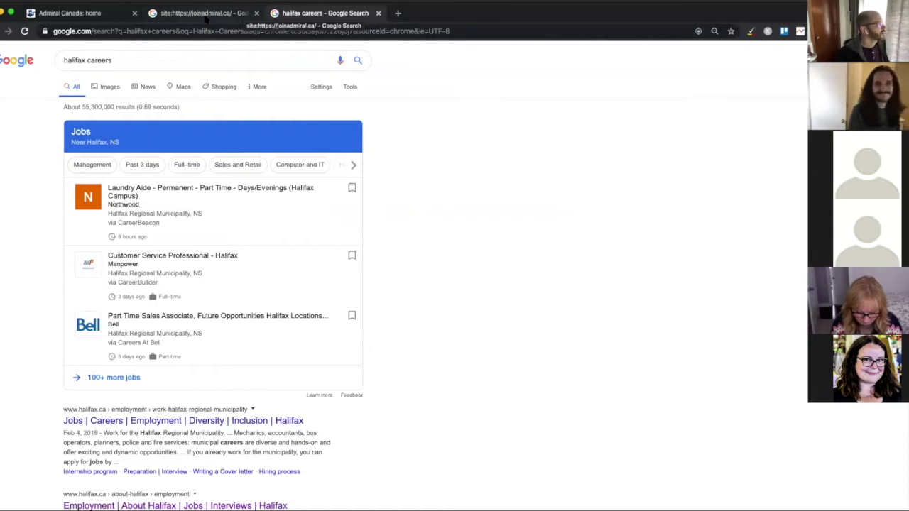
Step: Highlight "career opportunities" in the Admiral home page's intro text and return to the site: search results
click(69, 13)
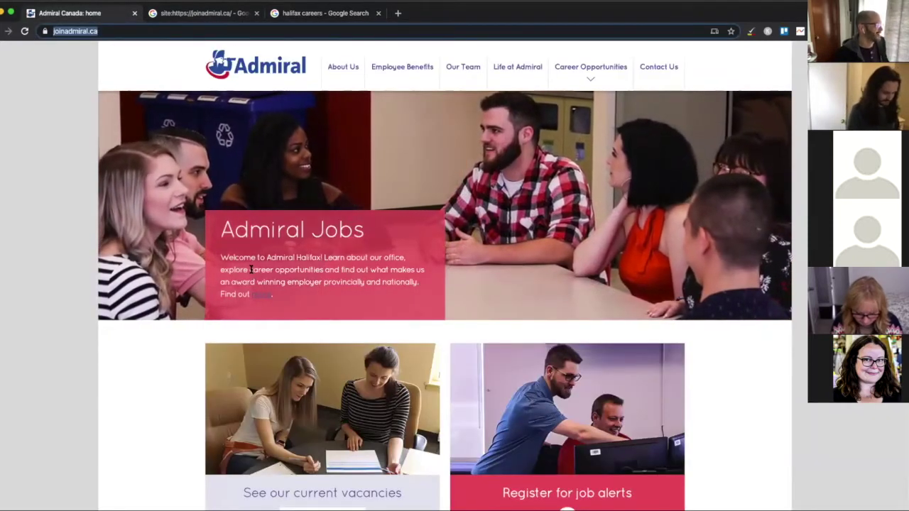
drag(250, 270, 315, 276)
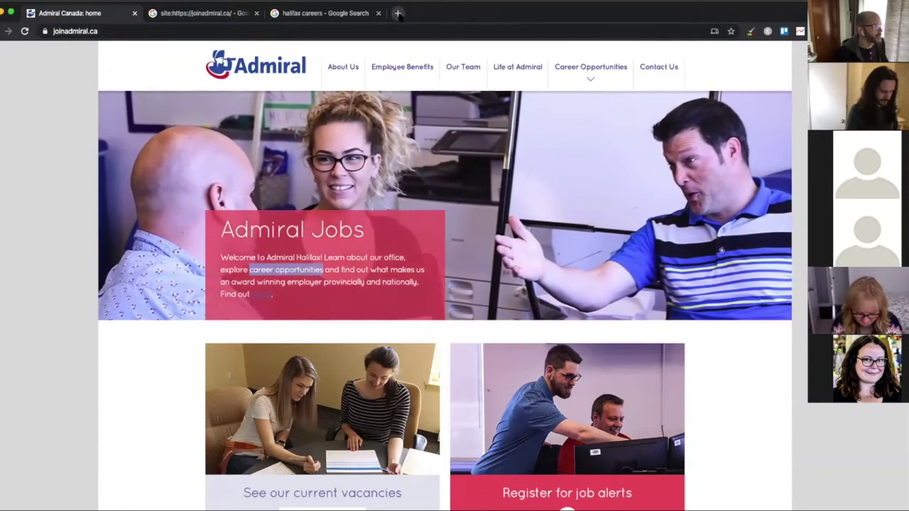
click(206, 13)
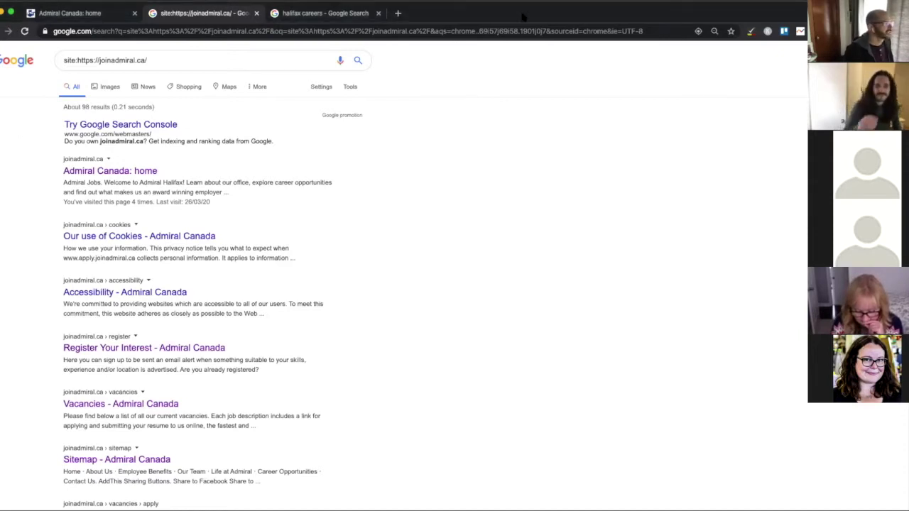
click(182, 60)
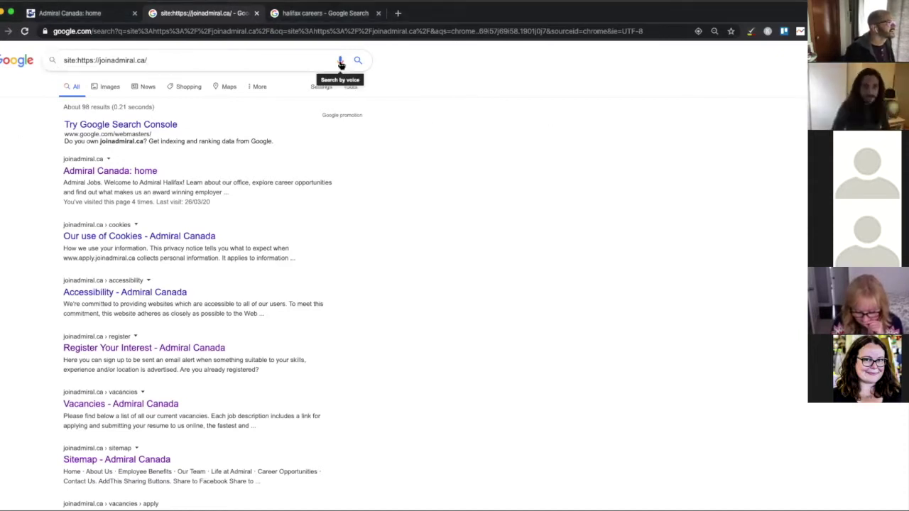
Step: Open the SERP Simulator at serpsim.com in a new tab
key(super+Tab)
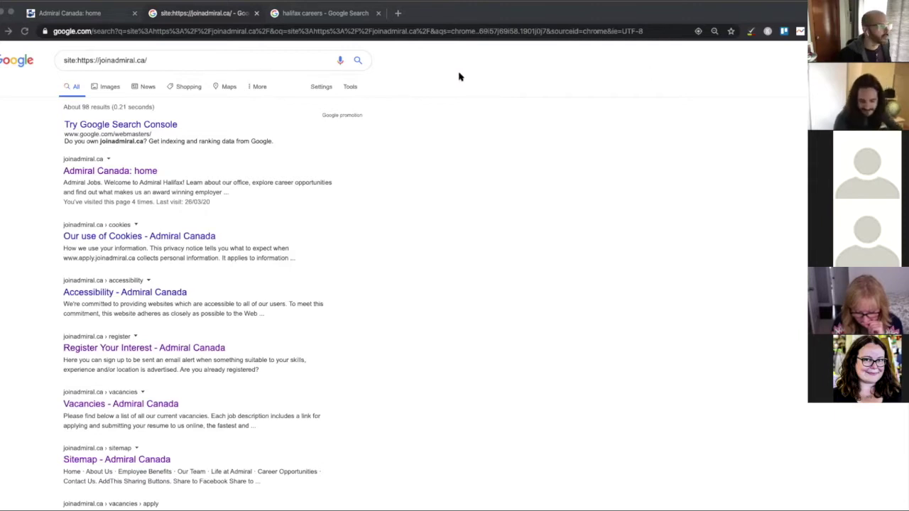
click(424, 22)
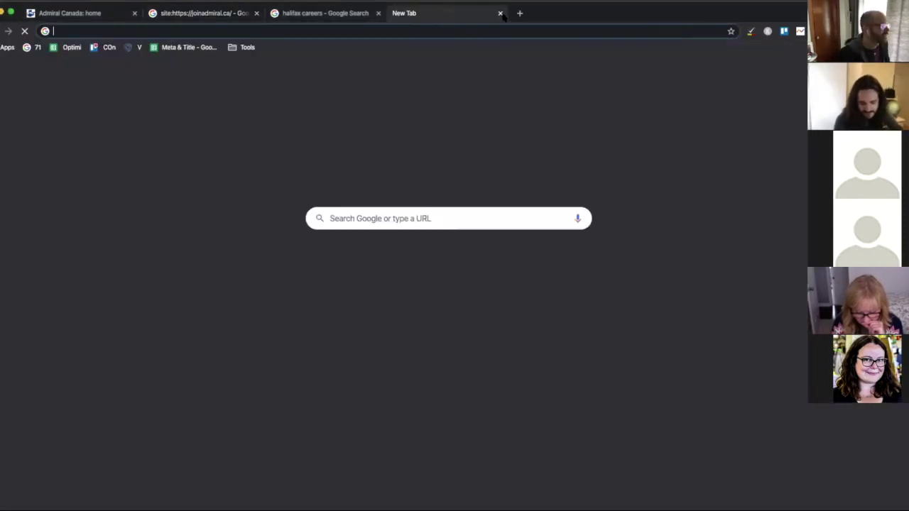
click(398, 13)
text(serps)
key(Return)
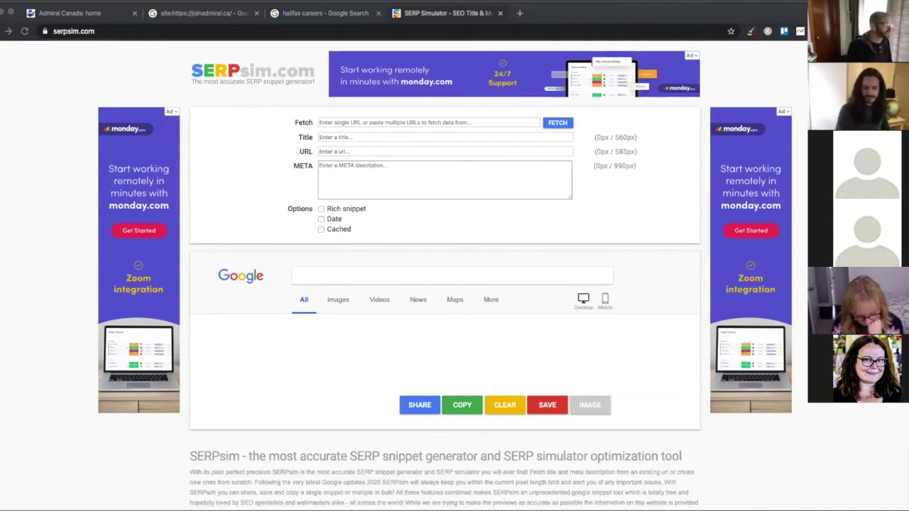
click(203, 12)
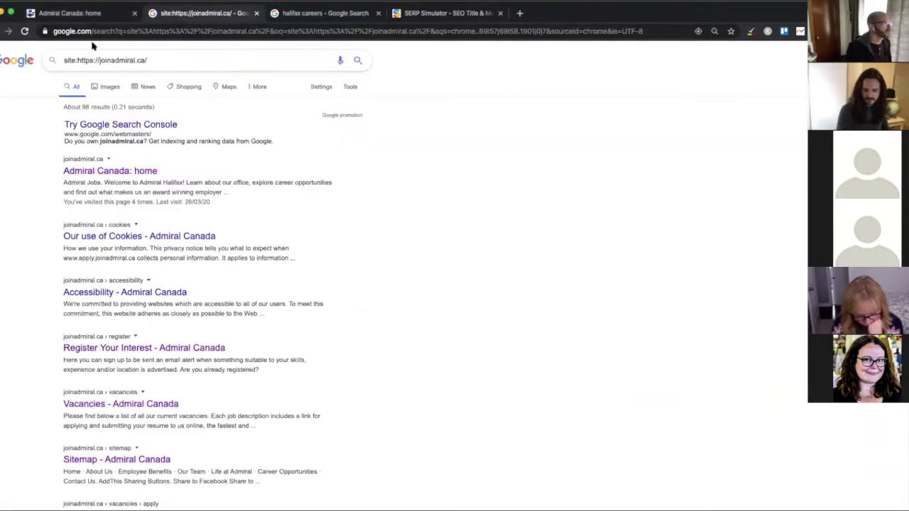
click(99, 14)
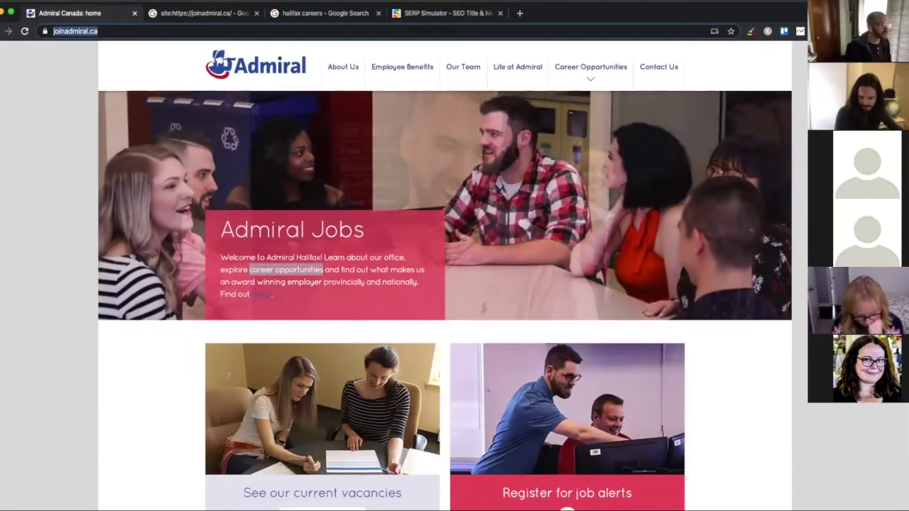
click(469, 16)
click(345, 121)
key(ctrl+v)
click(550, 122)
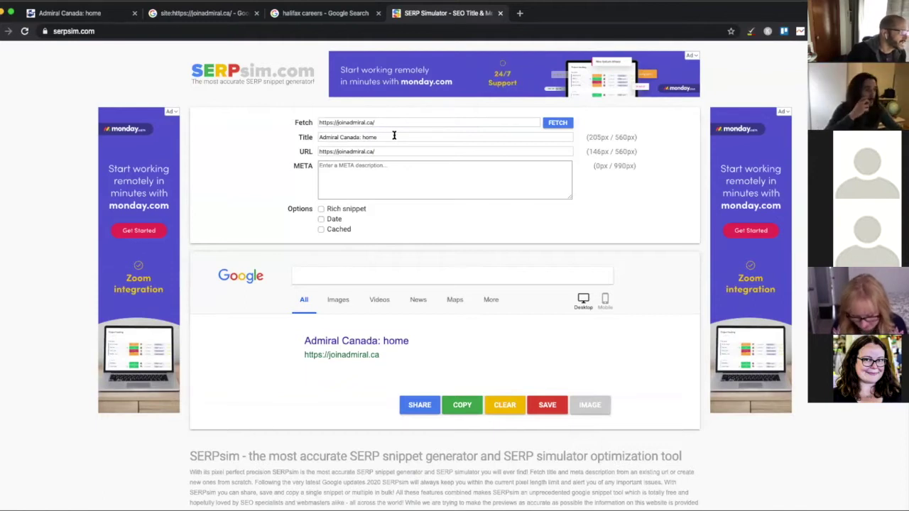
click(378, 171)
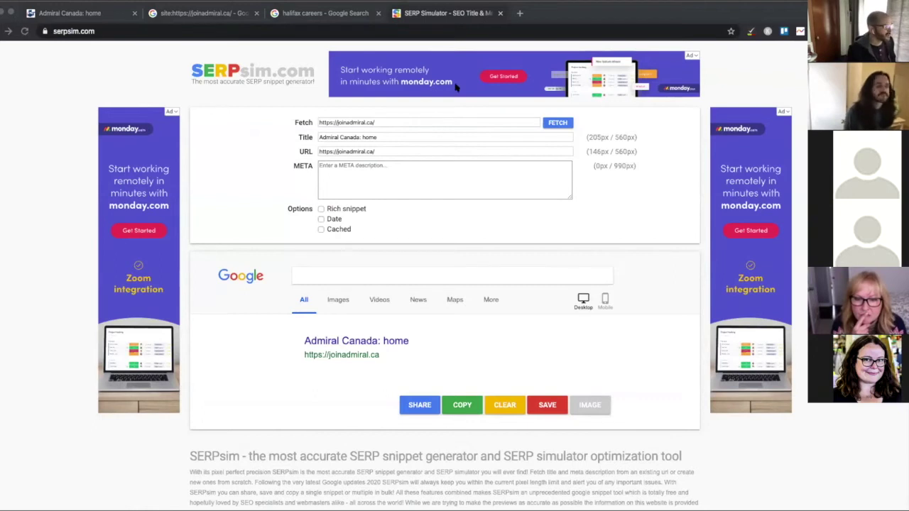
Step: Replace the snippet title with "Halifax Careers With An Award-Winning Employer | Admiral"
triple_click(391, 137)
text(Halifax Careers With An Award-Winning Employer | Admiral)
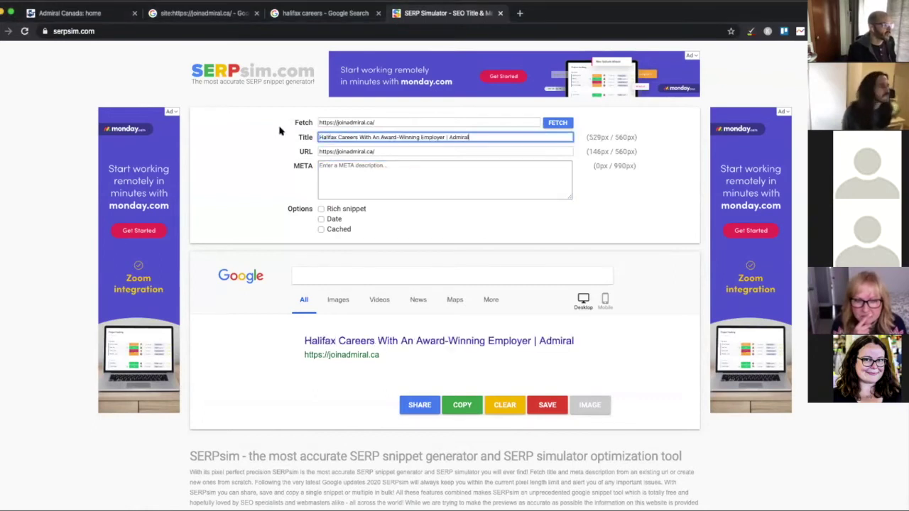
click(650, 349)
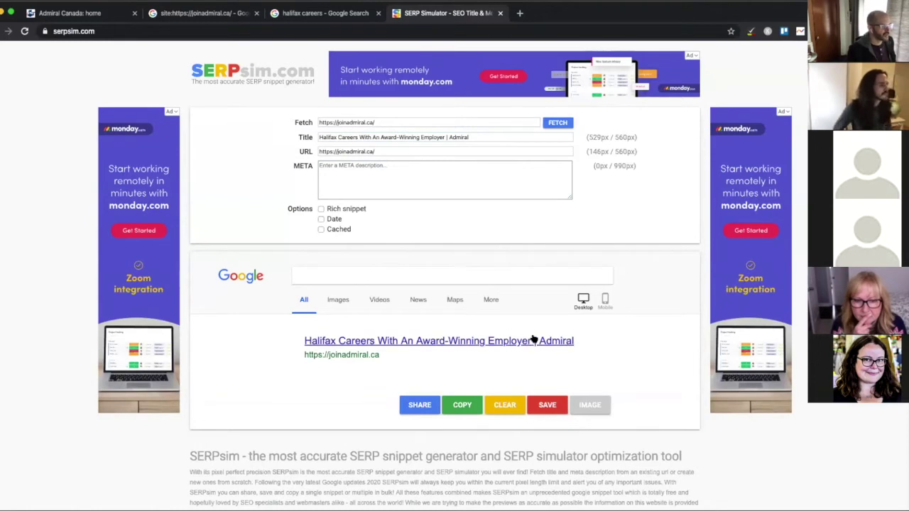
Step: Copy "Halifax Careers" from the snippet title and open the ahrefs.com dashboard in a new tab
drag(355, 137, 308, 138)
key(ctrl+c)
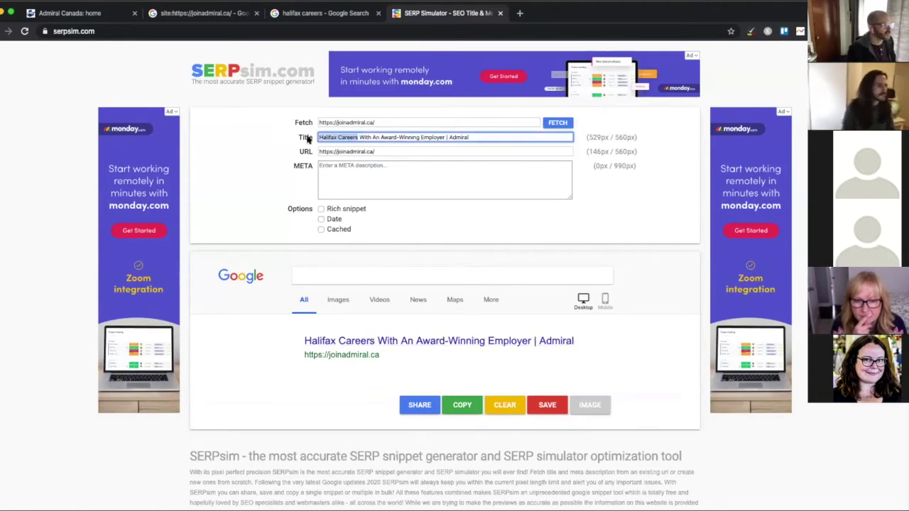
click(518, 13)
text(ahrefs.com)
key(Return)
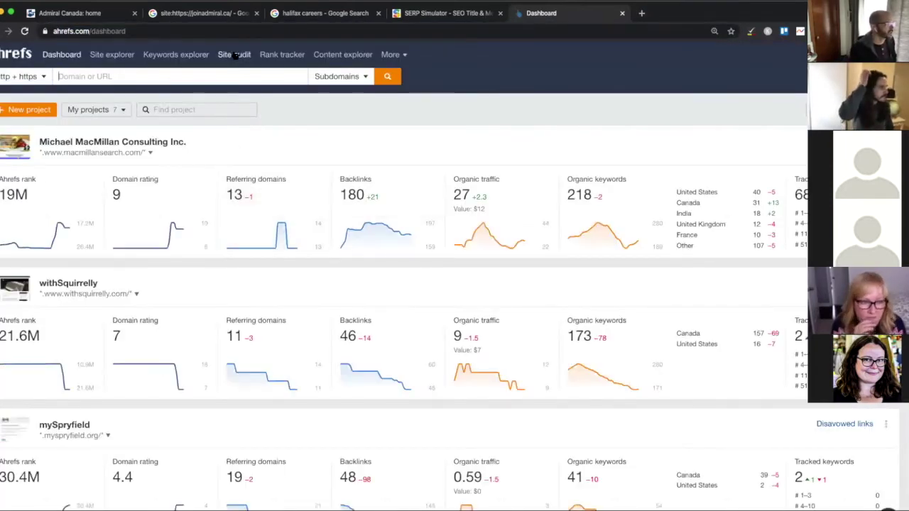
Step: Look up the copied "Halifax Careers" phrase in Ahrefs Keywords Explorer
click(179, 54)
click(369, 206)
key(ctrl+v)
click(609, 276)
Step: Change the country of the halifax careers keyword overview to Canada
click(414, 81)
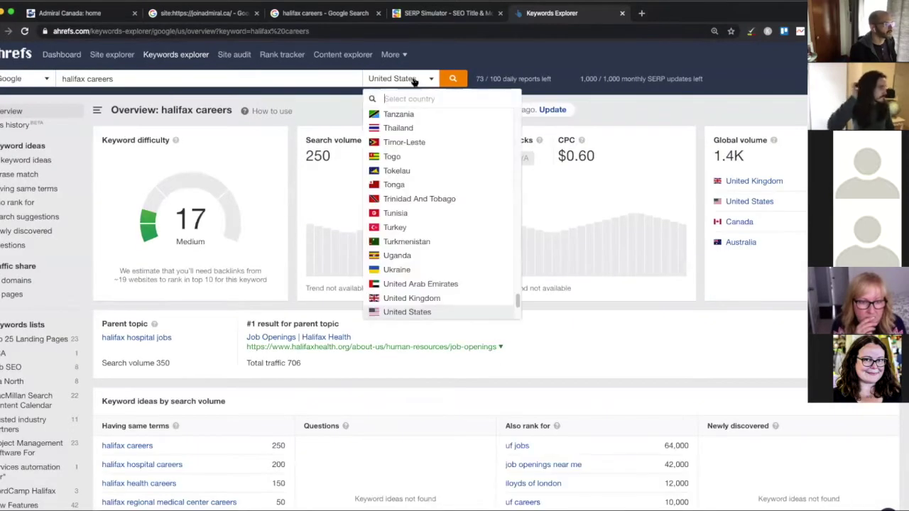
text(cana)
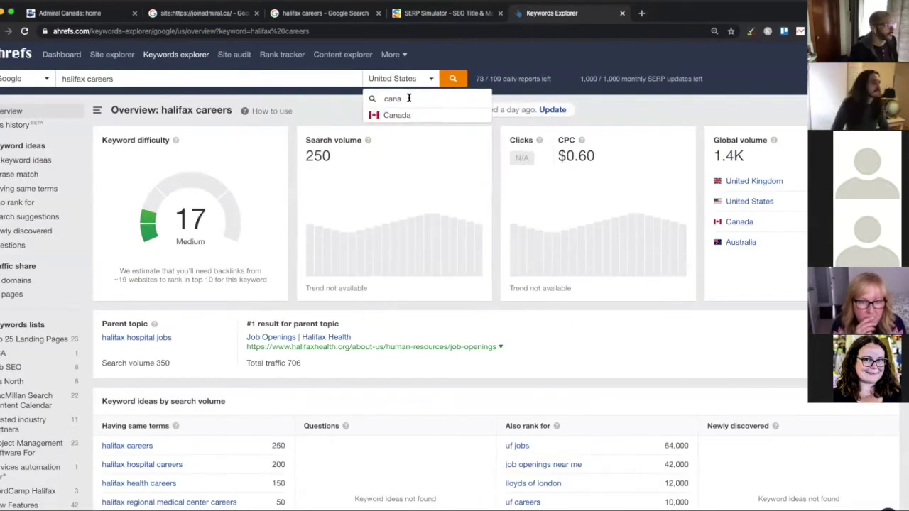
click(397, 116)
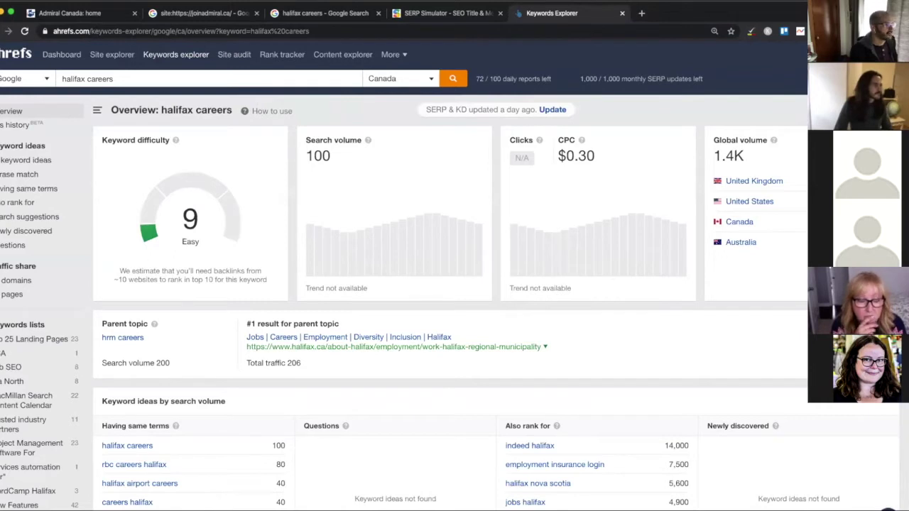
Step: Search Google for "Halifax Careers" in another tab and compare the ranking pages and job listings with the Keywords Explorer overview
click(641, 13)
text(Halifax Careers)
key(Return)
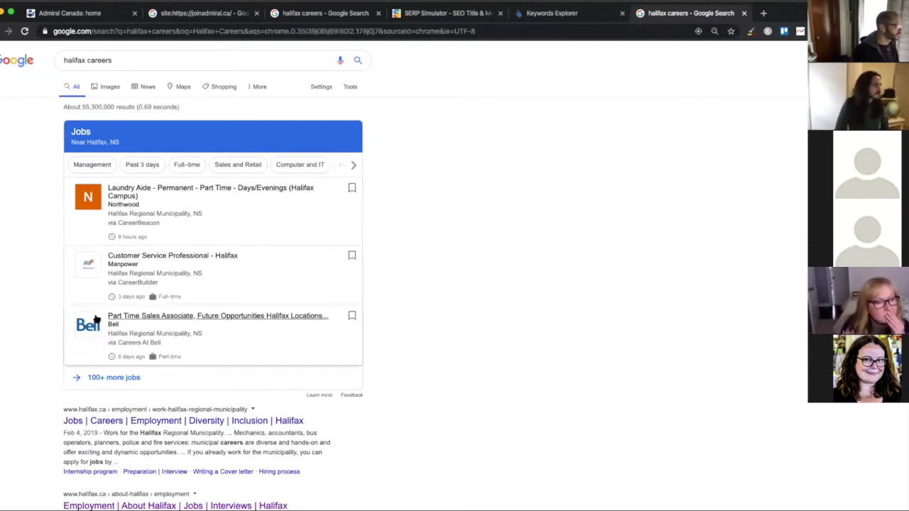
scroll(429, 316, down, 3)
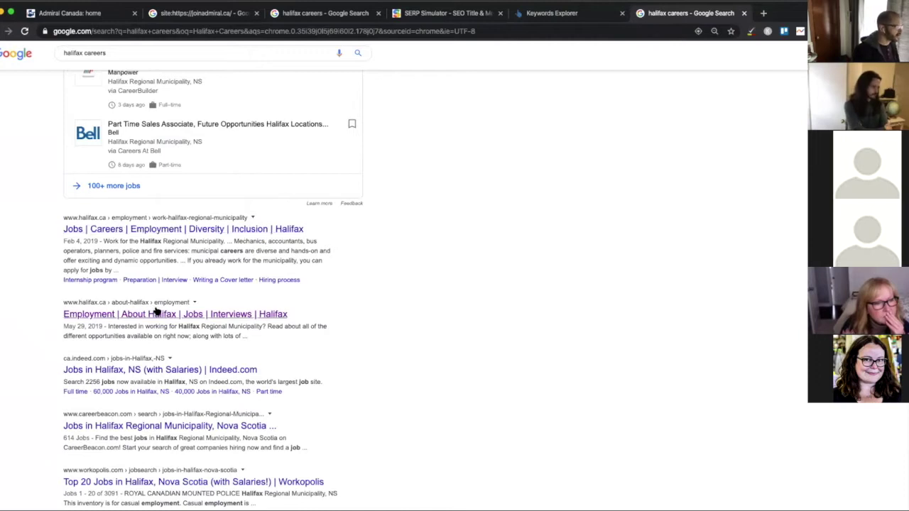
click(576, 15)
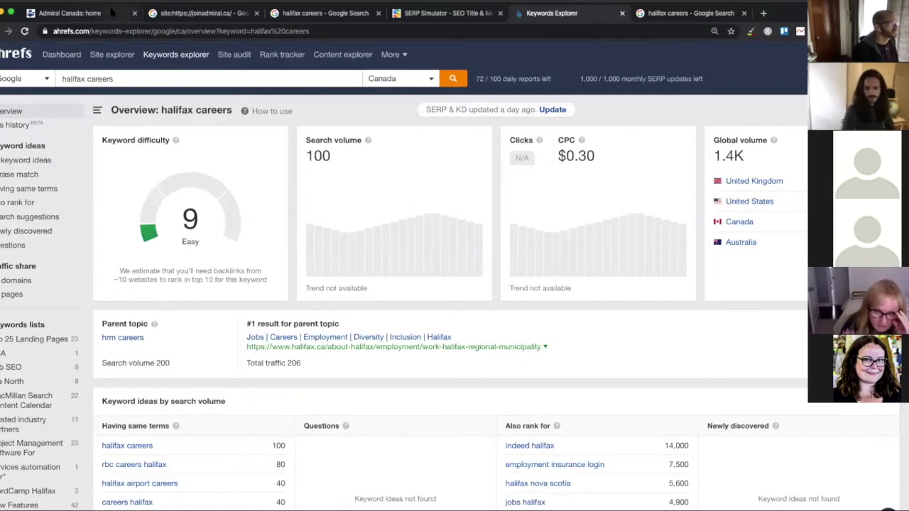
key(ctrl+Tab)
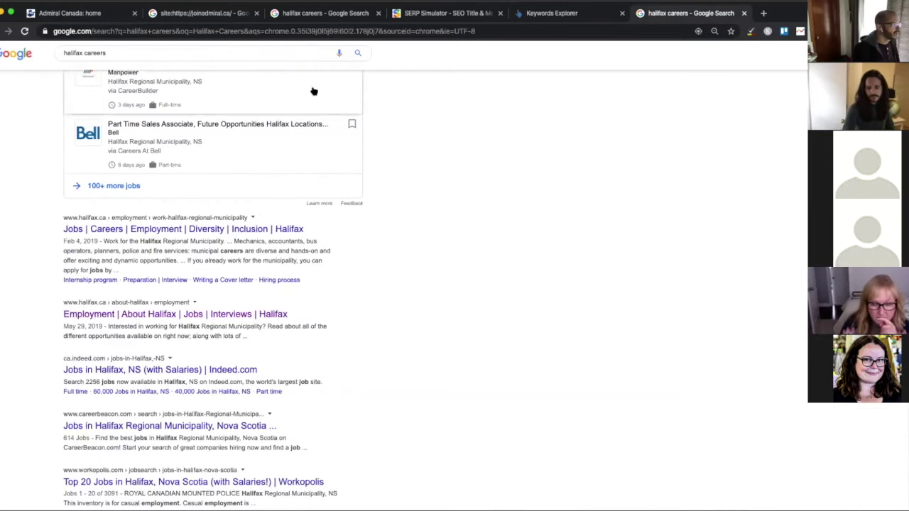
scroll(313, 91, up, 3)
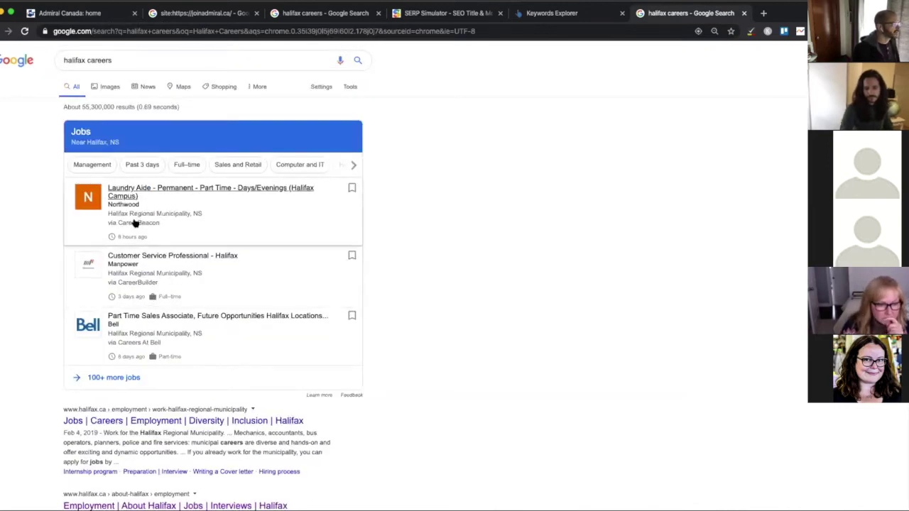
Step: Return to the SERP Simulator and highlight "Halifax Careers" in the snippet title
key(ctrl+Tab)
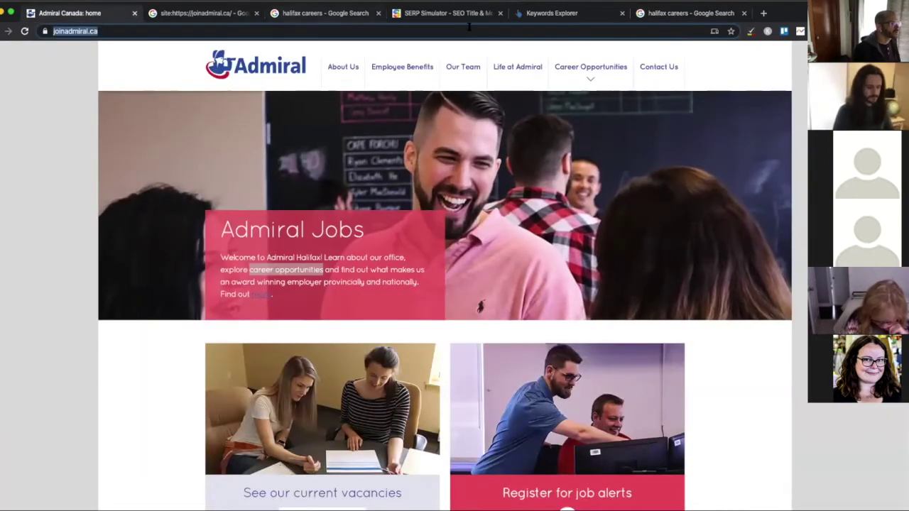
click(460, 16)
click(419, 134)
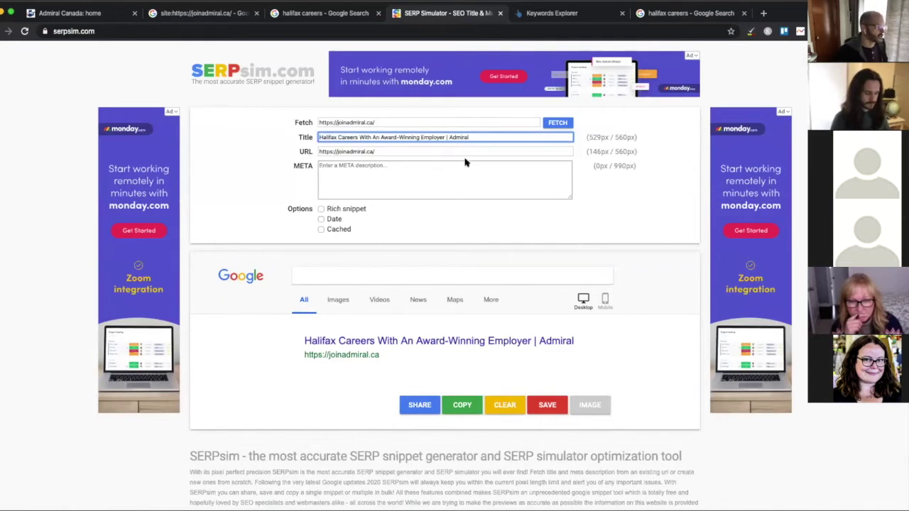
drag(353, 137, 306, 134)
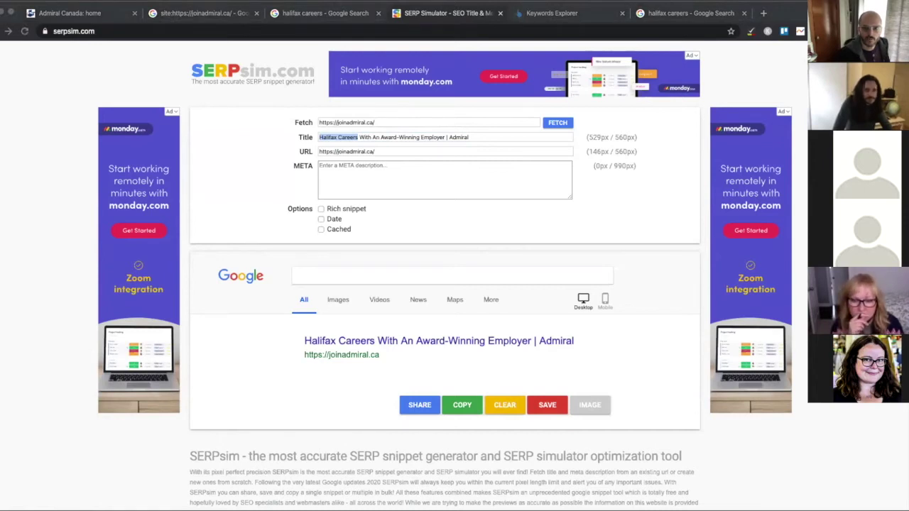
Step: Highlight the description under the Admiral Canada home listing in the site: search results
click(69, 13)
click(192, 13)
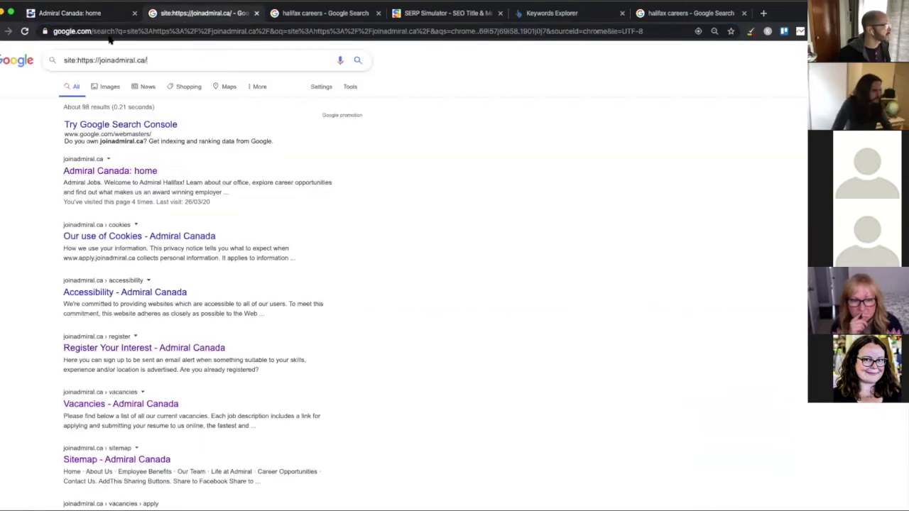
drag(229, 192, 62, 184)
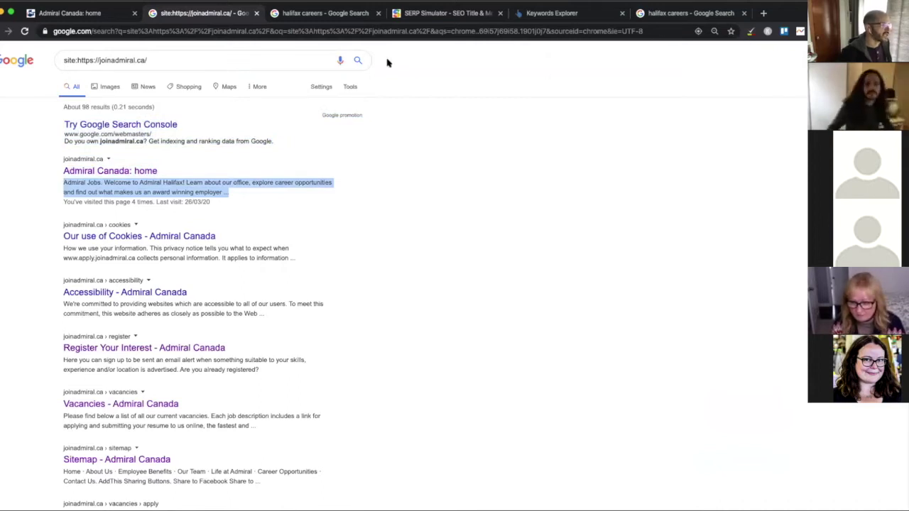
Step: Revisit the SERP Simulator snippet and highlight the full intro paragraph under Admiral Jobs on the Admiral home page
click(441, 12)
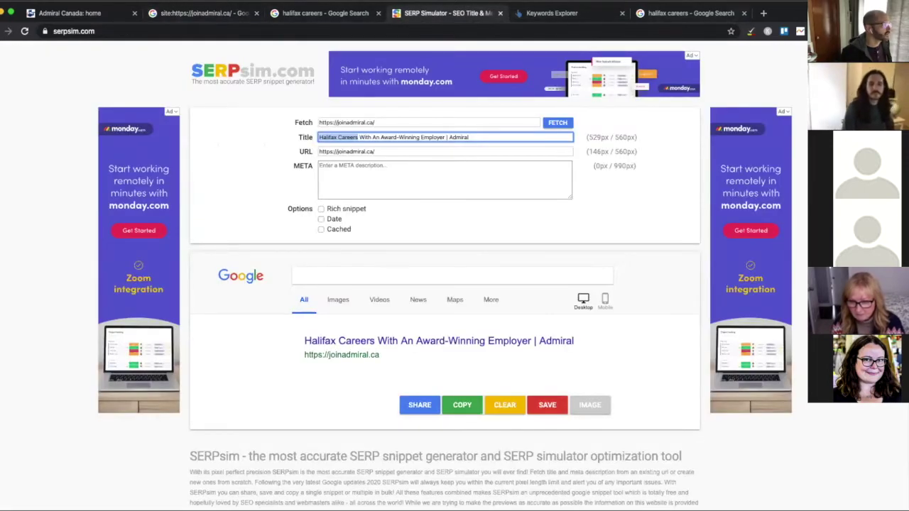
click(77, 12)
click(343, 285)
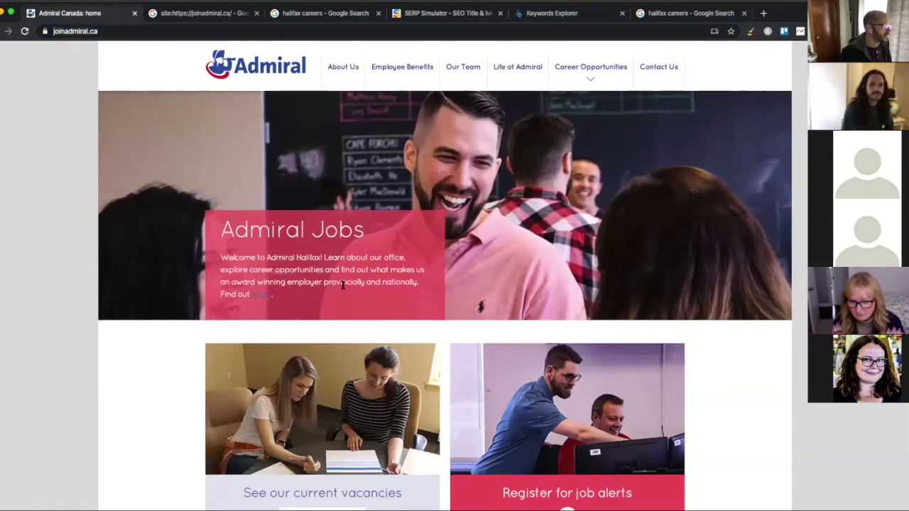
drag(283, 294, 210, 263)
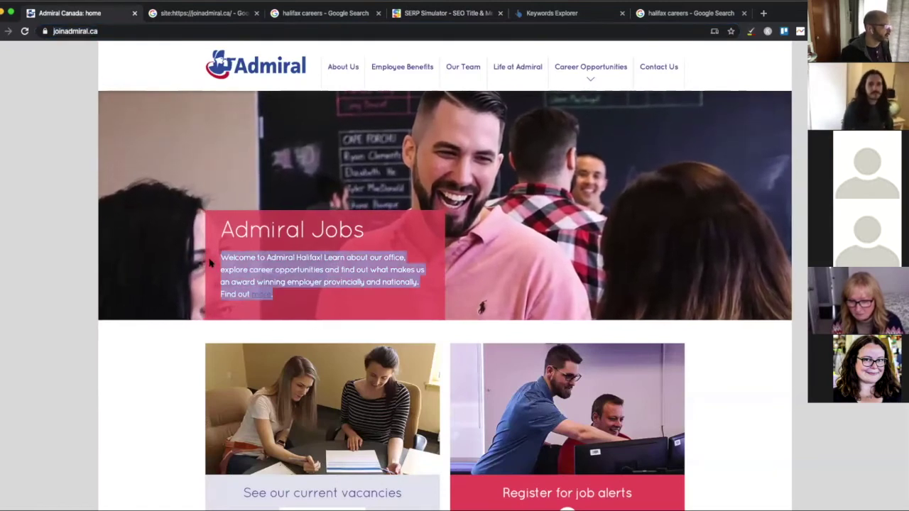
Step: Highlight the "Working for Admiral" paragraph in the home page footer
scroll(416, 350, down, 5)
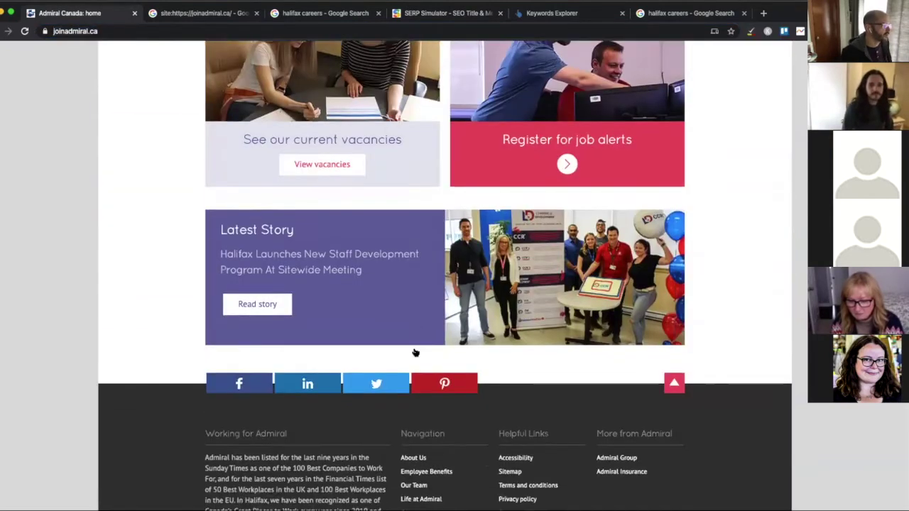
scroll(416, 351, down, 3)
mouse_move(357, 324)
mouse_down()
mouse_move(219, 261)
mouse_move(348, 340)
mouse_up()
click(220, 262)
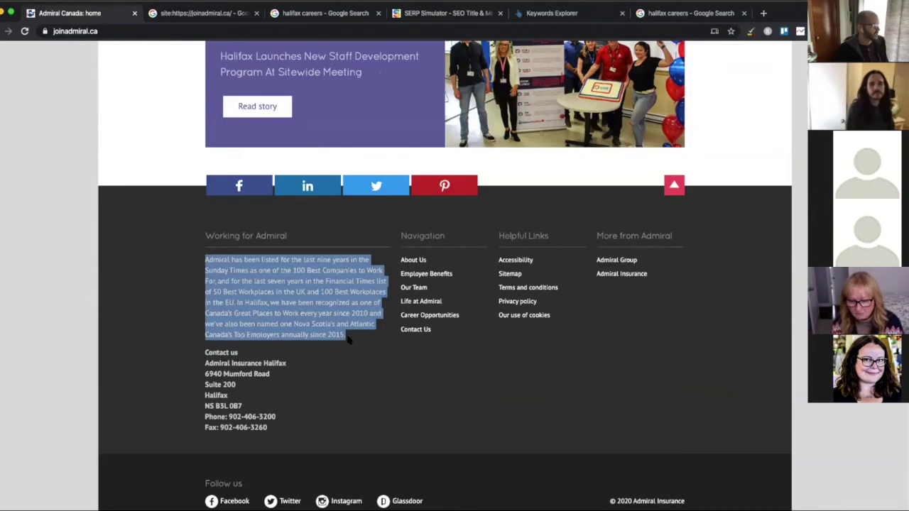